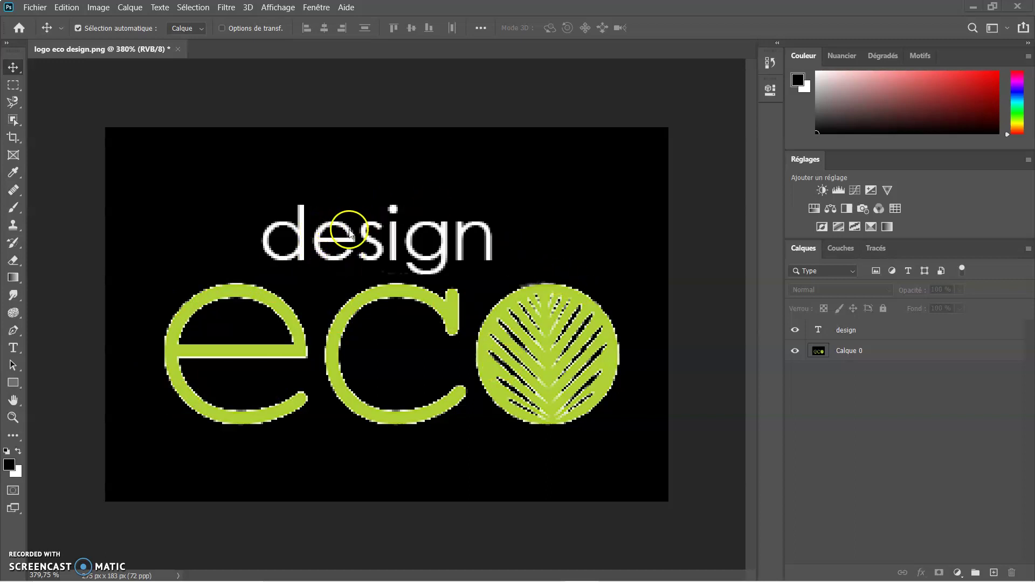
- Sample the white of the "design" lettering with the Eyedropper and inspect its values in the colour picker
click(20, 173)
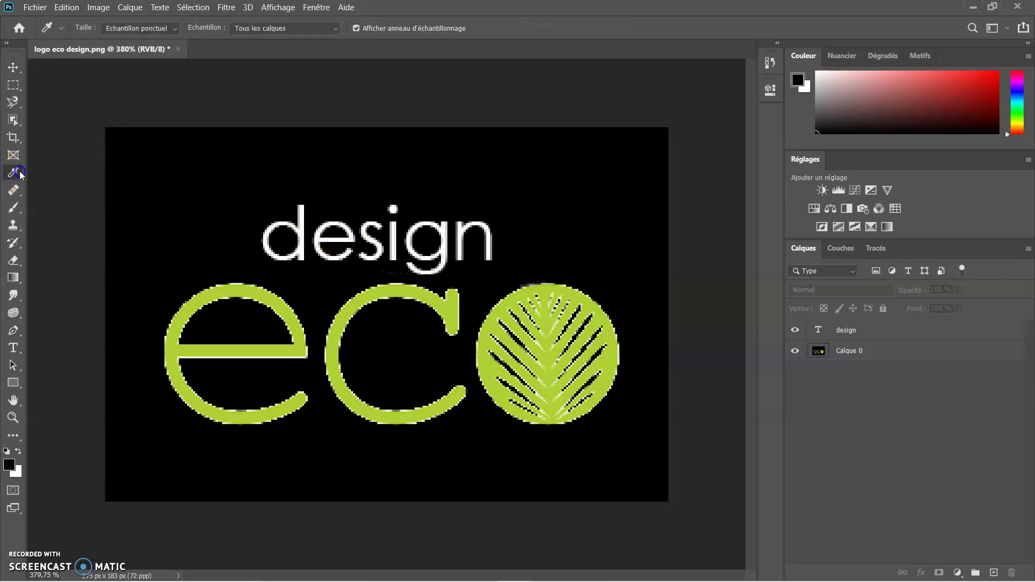
click(302, 233)
click(9, 464)
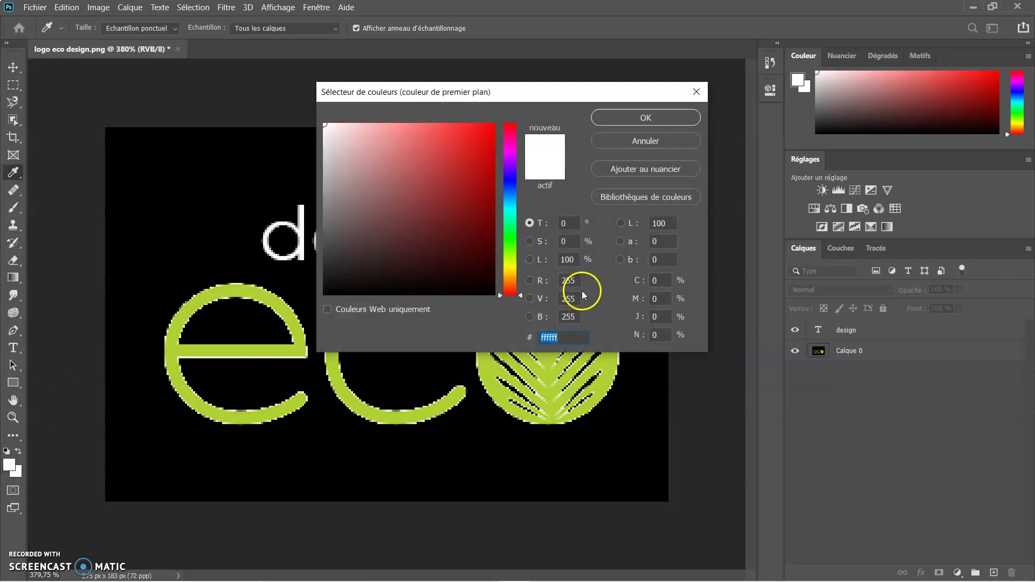
click(652, 118)
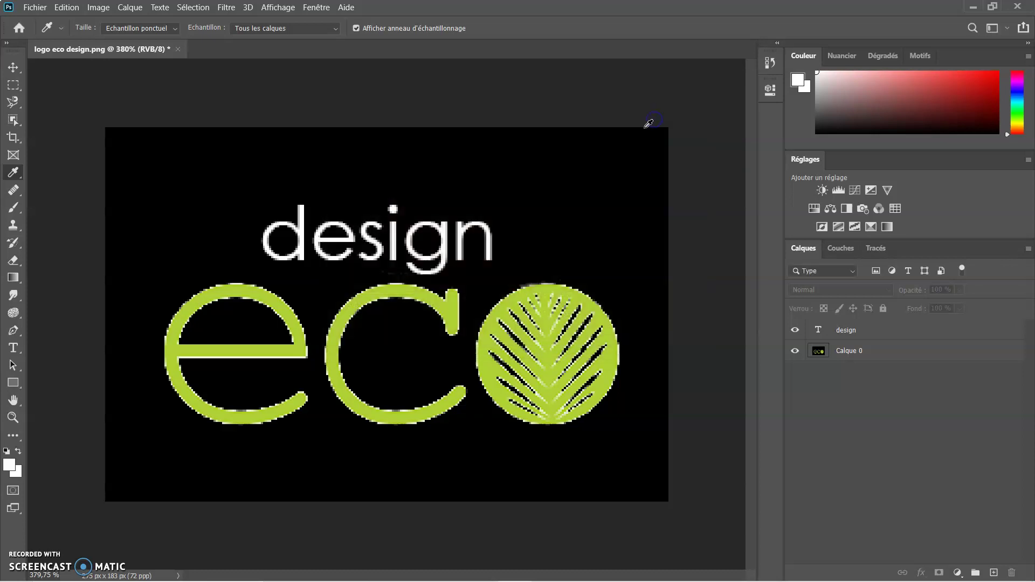
- Sample the green of the "eco" lettering and the black background, and inspect the black's values in the colour picker
click(300, 338)
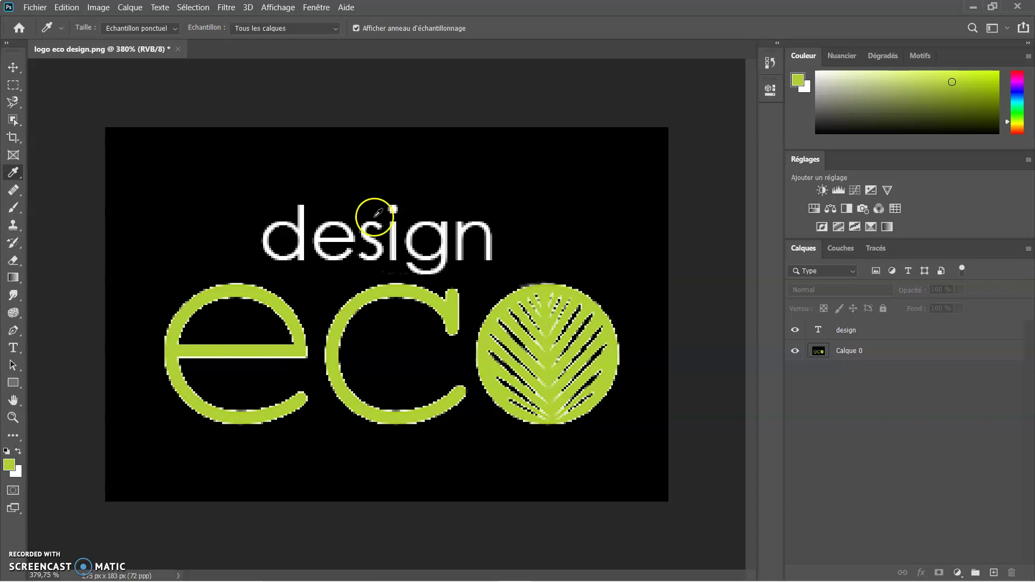
click(220, 168)
click(10, 464)
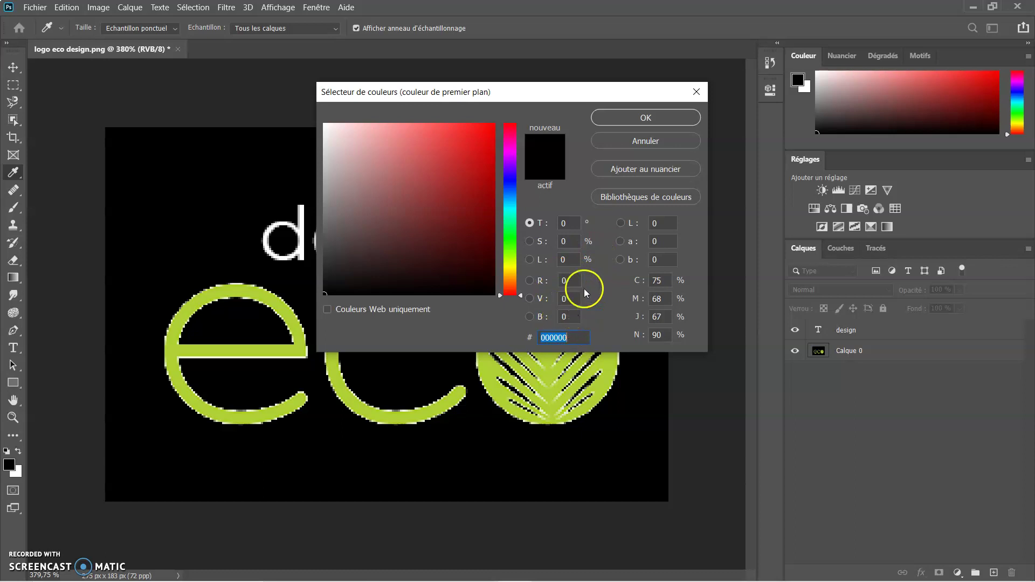
click(655, 120)
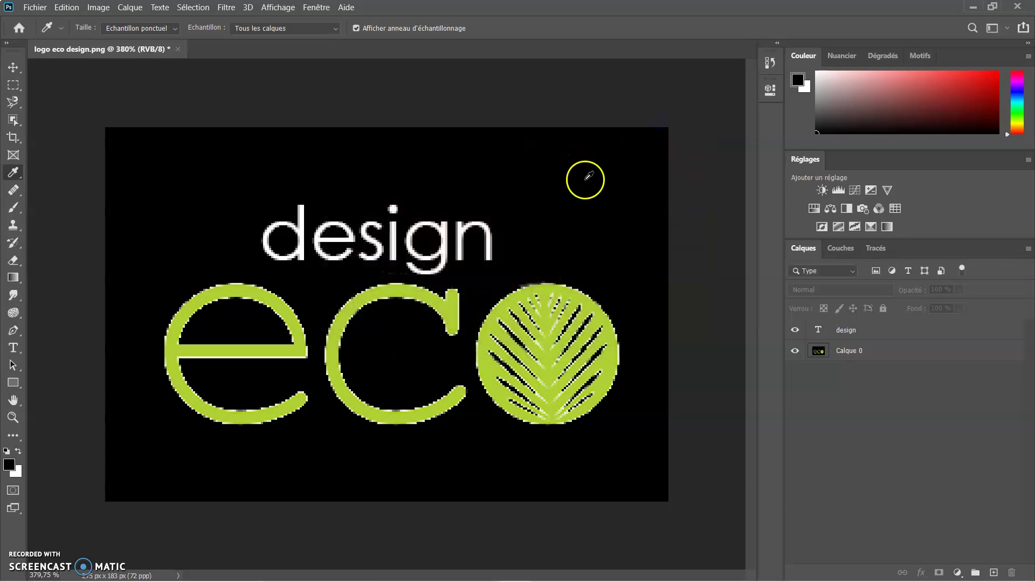
- Save the logo on the computer as logo eco design.png in PNG format, in the VIDEOS ATL folder on drive D
click(13, 67)
click(196, 197)
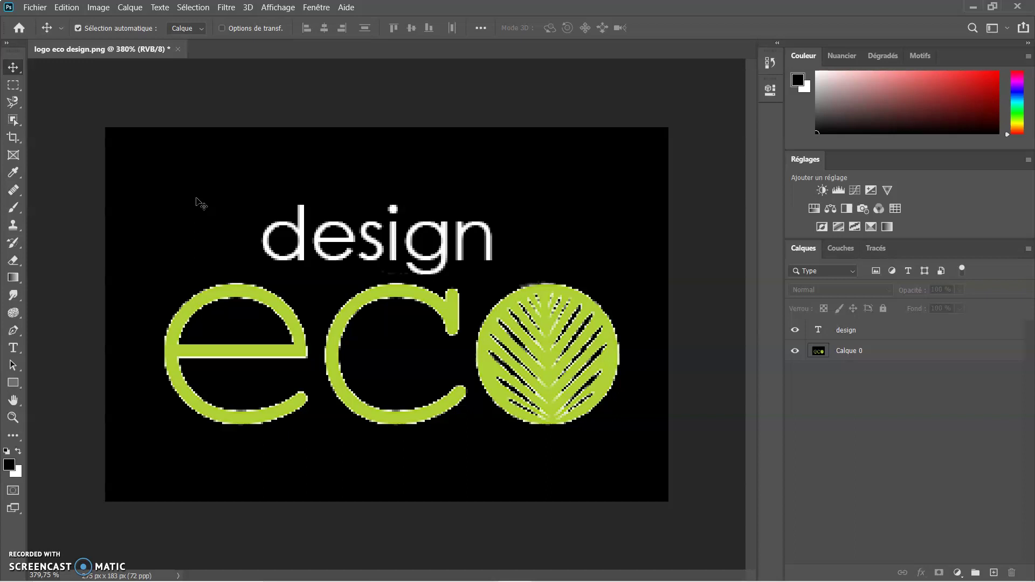
click(34, 7)
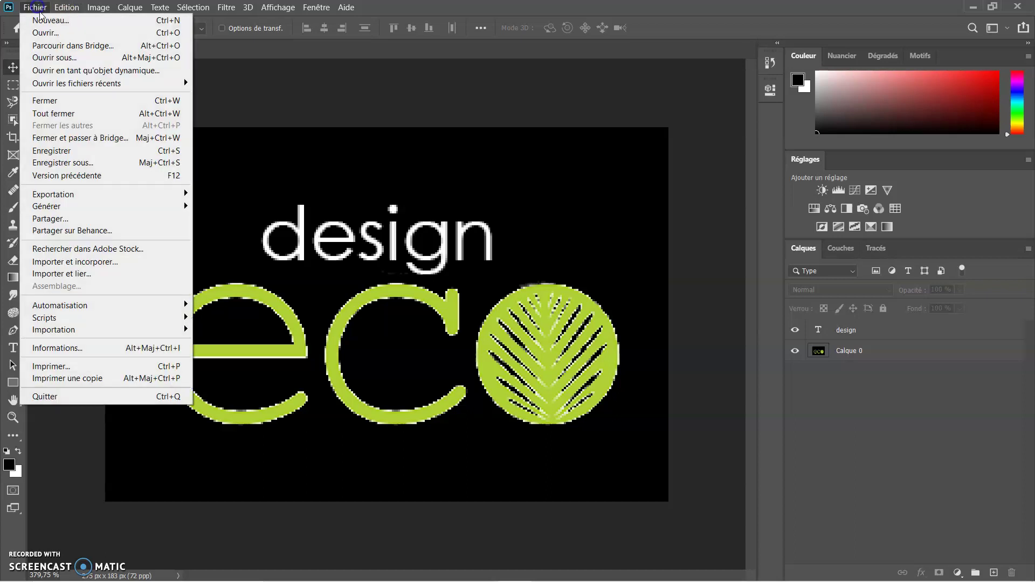
click(81, 162)
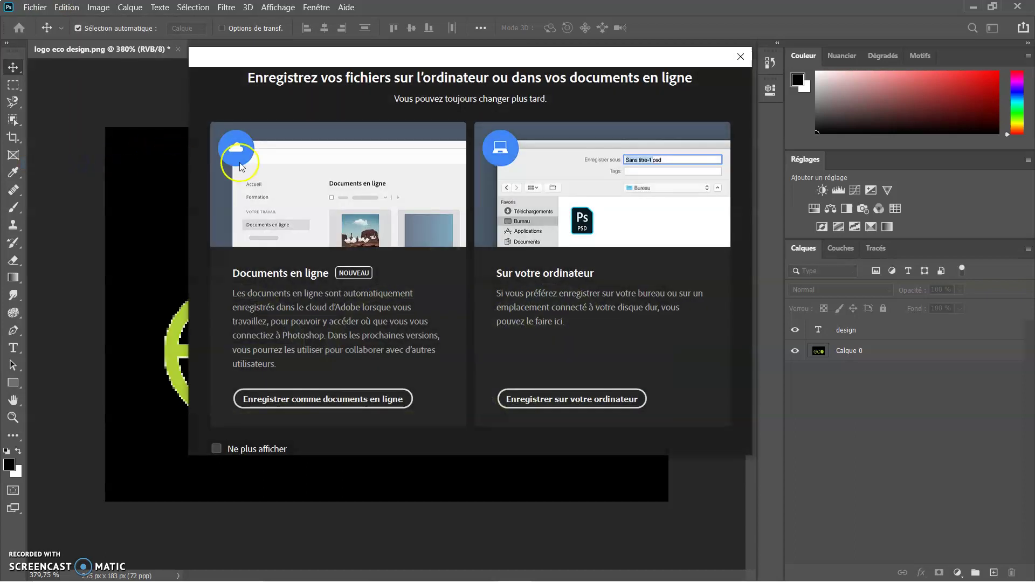
click(604, 400)
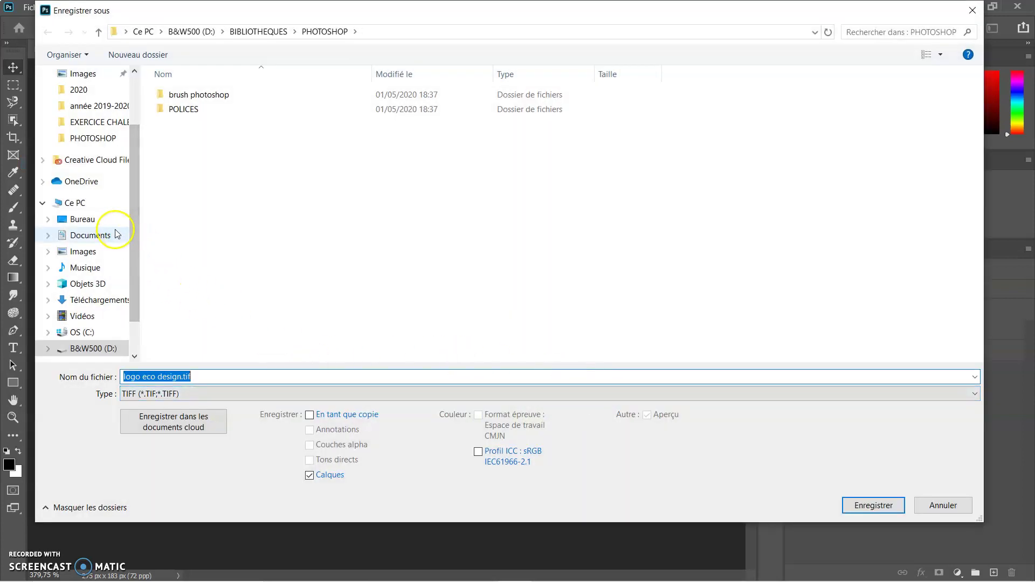
click(96, 349)
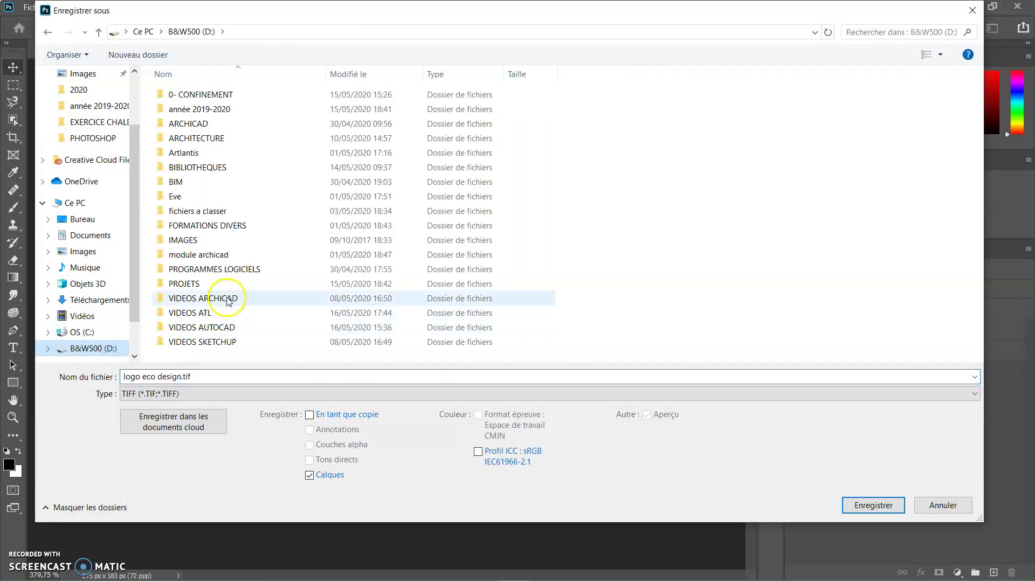
double_click(243, 317)
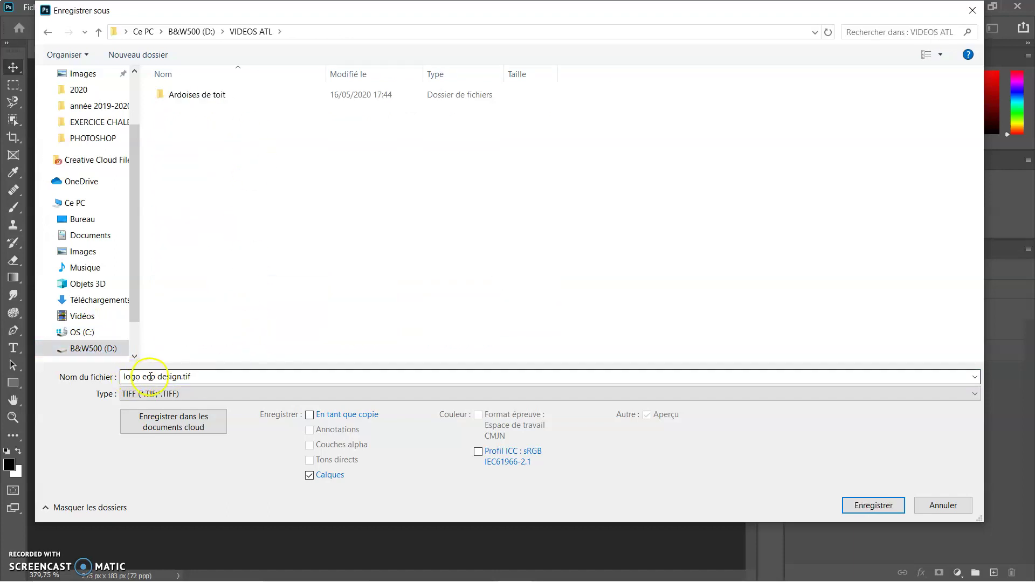
click(212, 394)
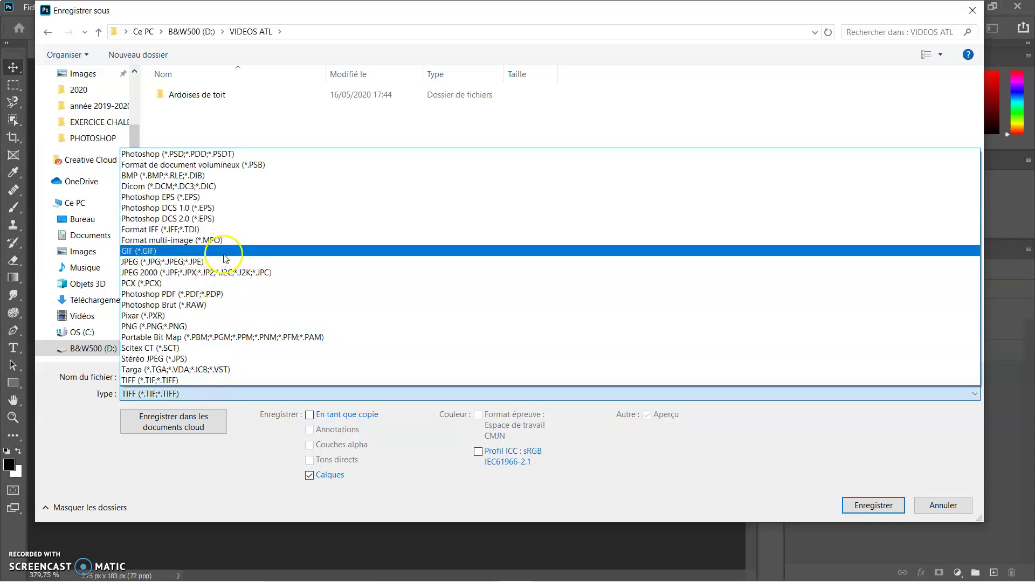
click(234, 327)
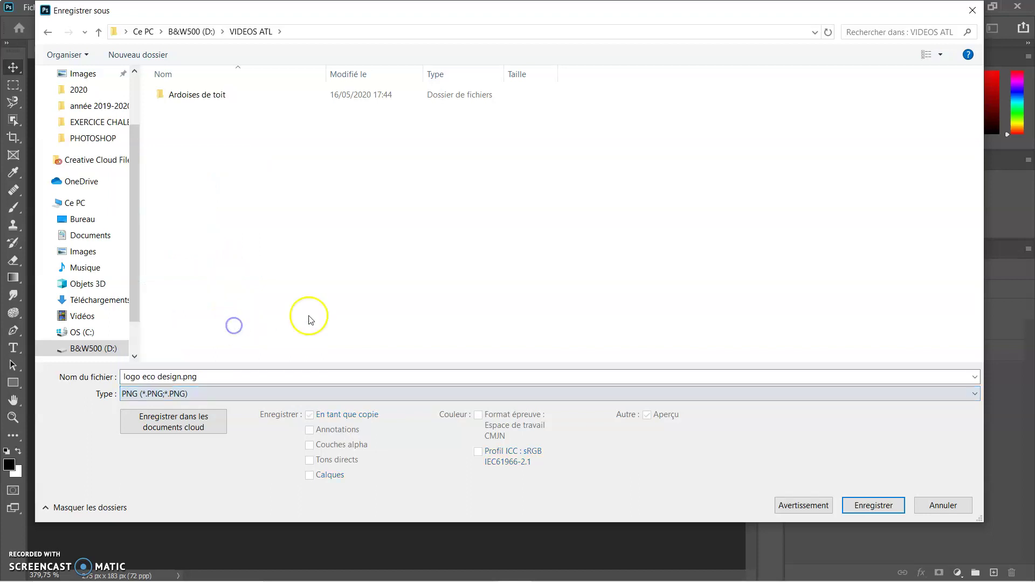
click(873, 505)
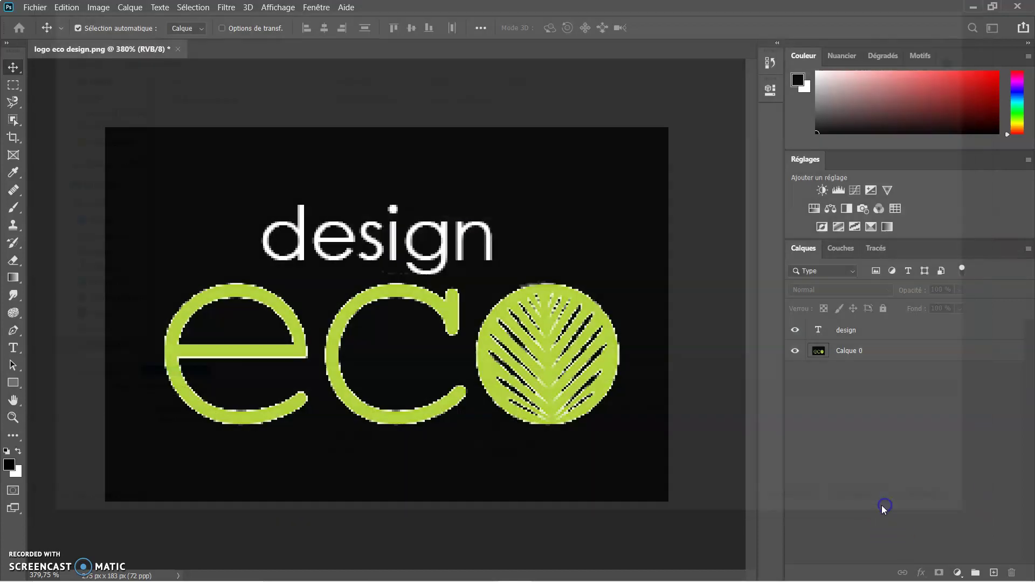
- Quit Photoshop without saving the changes to the open document
click(654, 172)
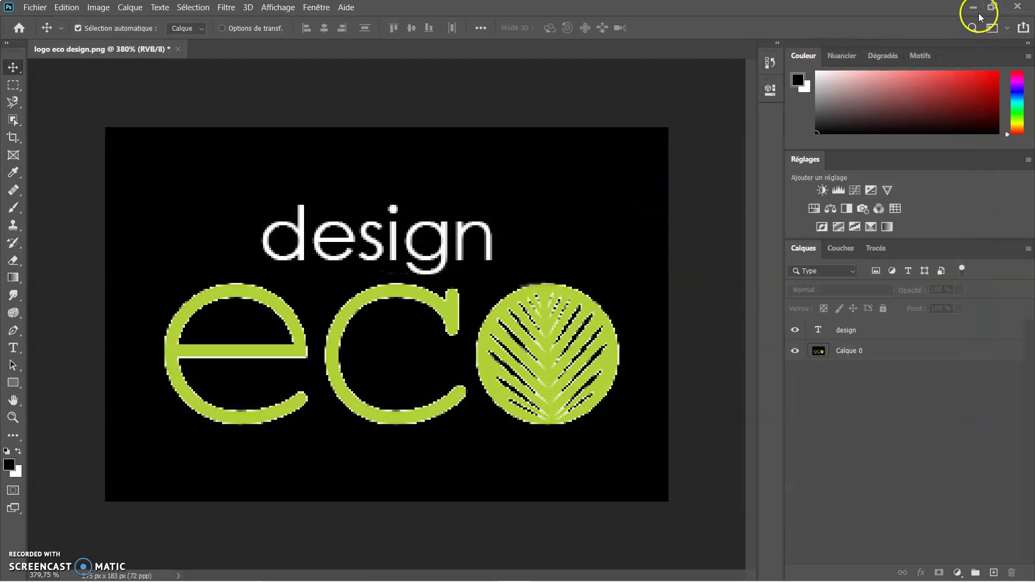
click(1017, 6)
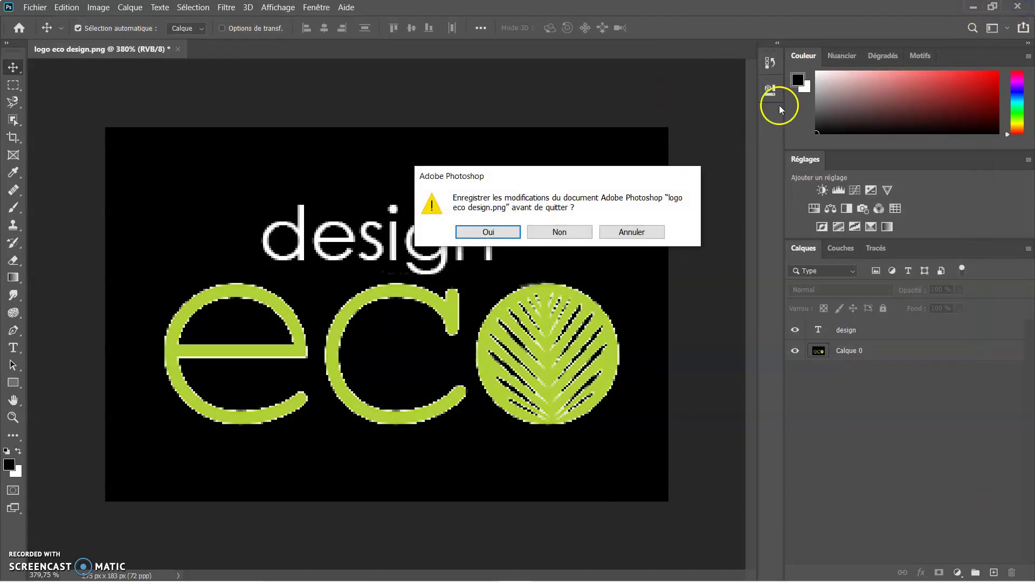
click(558, 233)
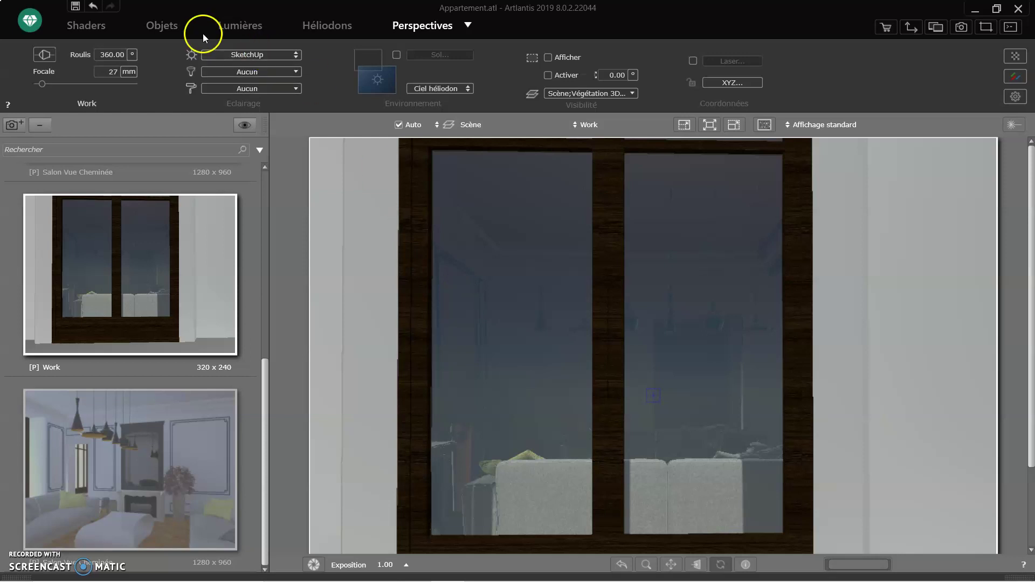
- Add logo eco design.png from the VIDEOS ATL folder as a texture on the window's glass shader
click(92, 27)
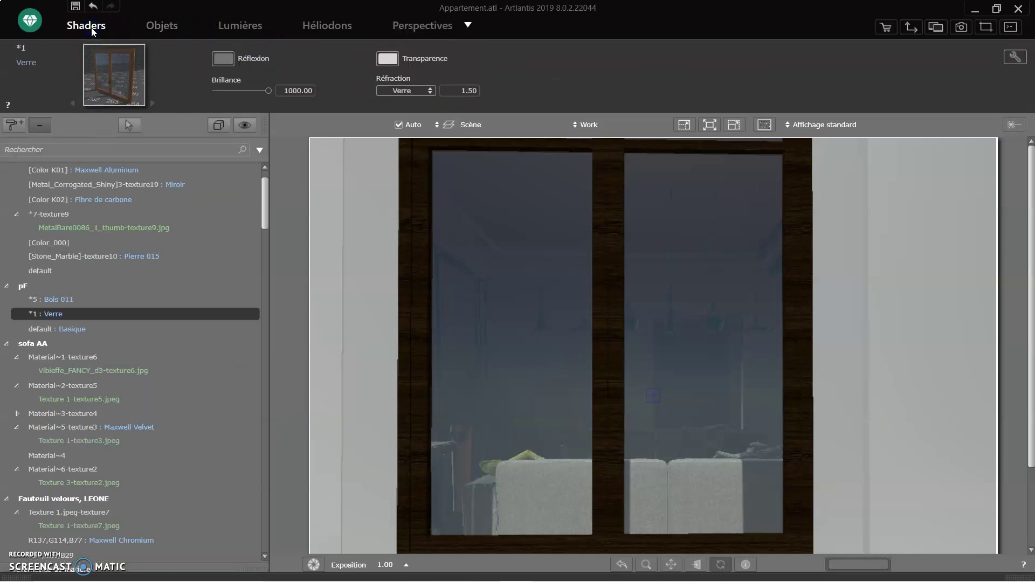
click(550, 311)
mouse_move(477, 581)
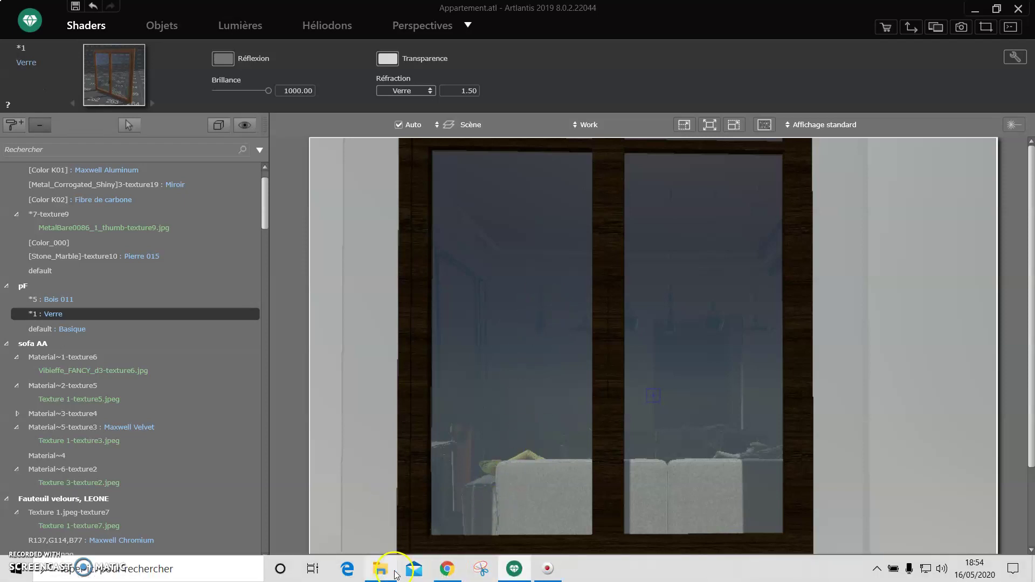
click(387, 573)
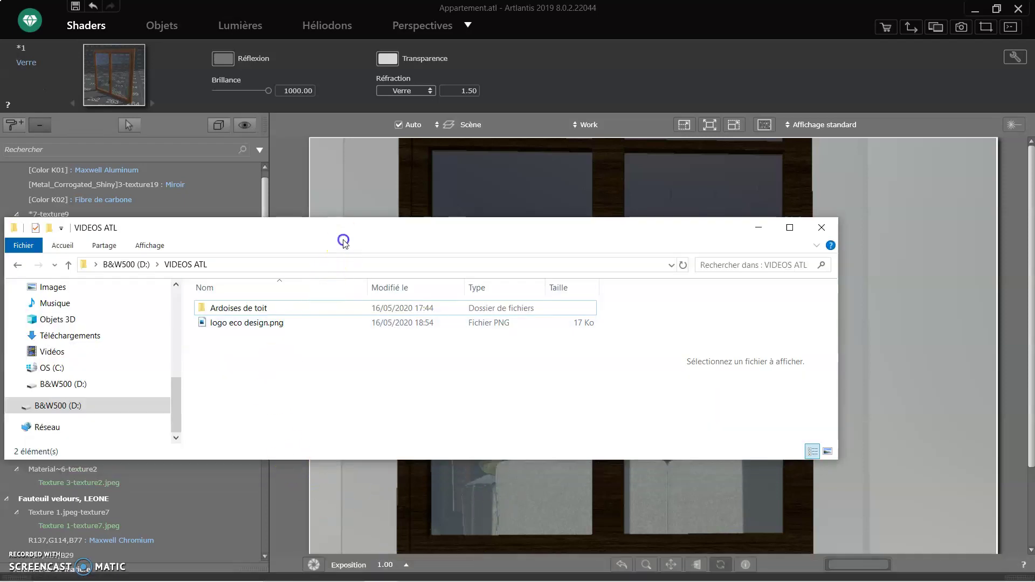
drag(307, 230, 321, 335)
click(286, 426)
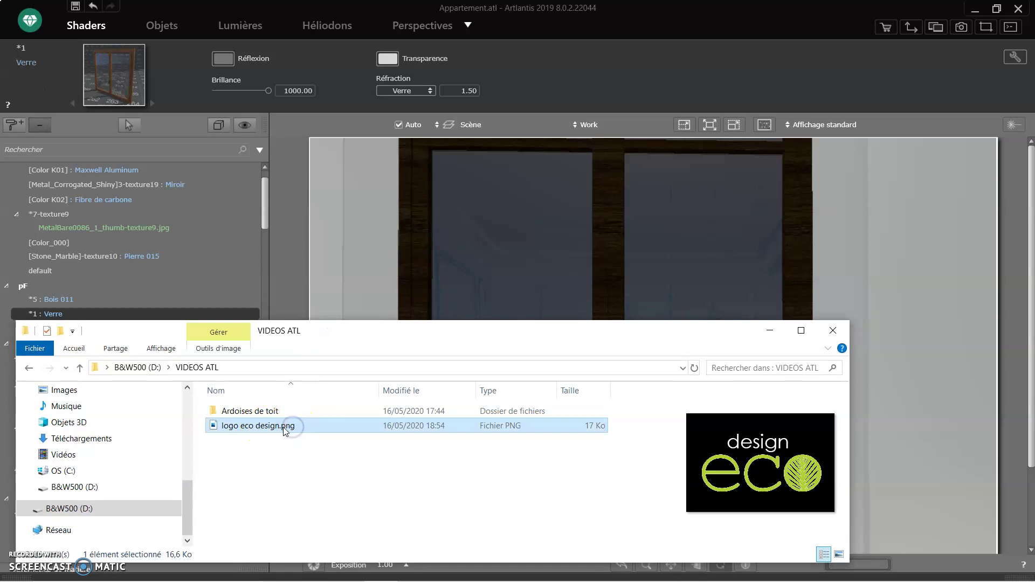
click(284, 427)
drag(287, 429, 520, 286)
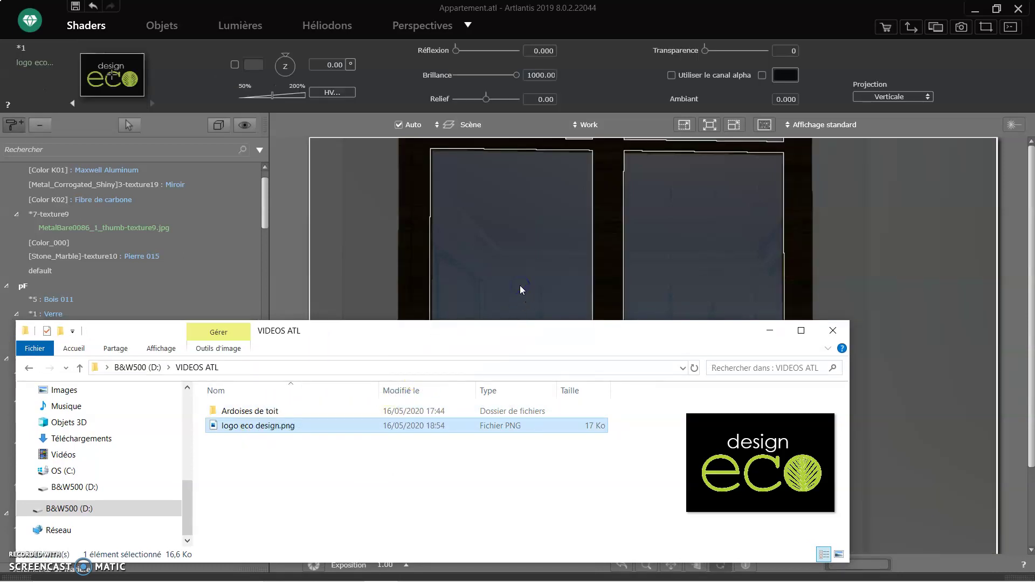
click(780, 333)
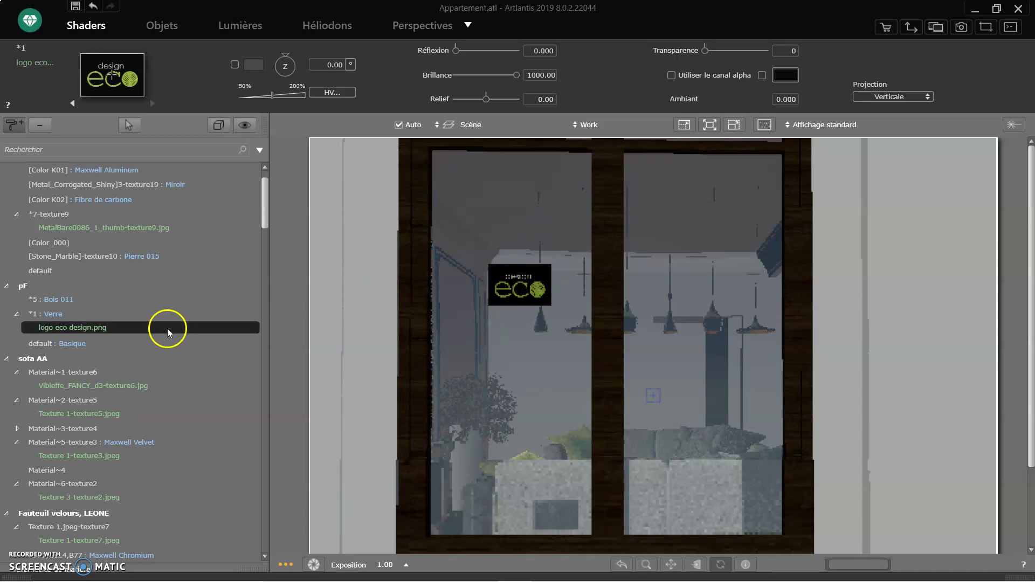
- Select the logo texture, move it lower on the left glass pane and enlarge it to nearly the pane's width
click(516, 289)
click(102, 326)
click(76, 328)
click(450, 324)
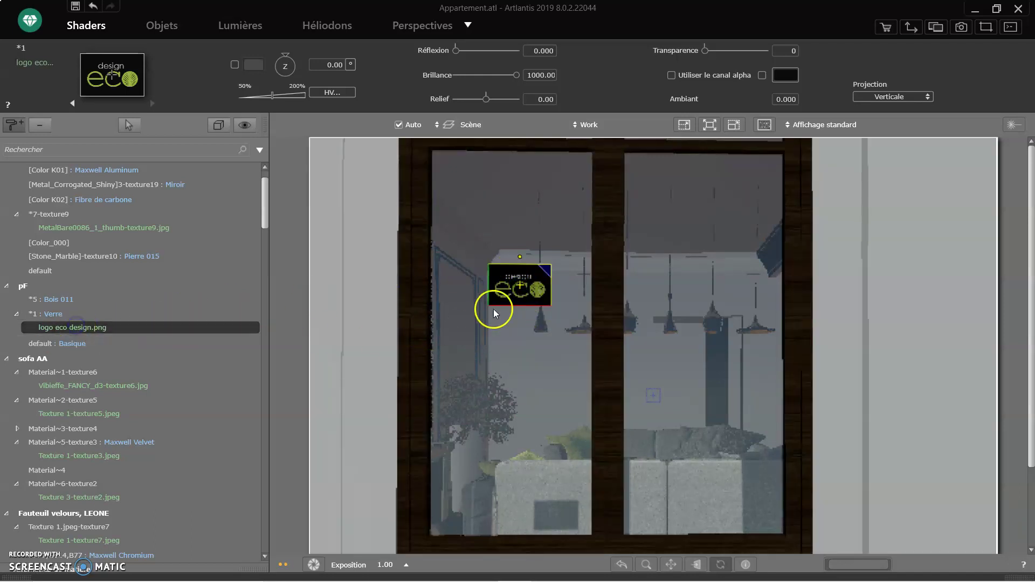
drag(526, 291, 584, 322)
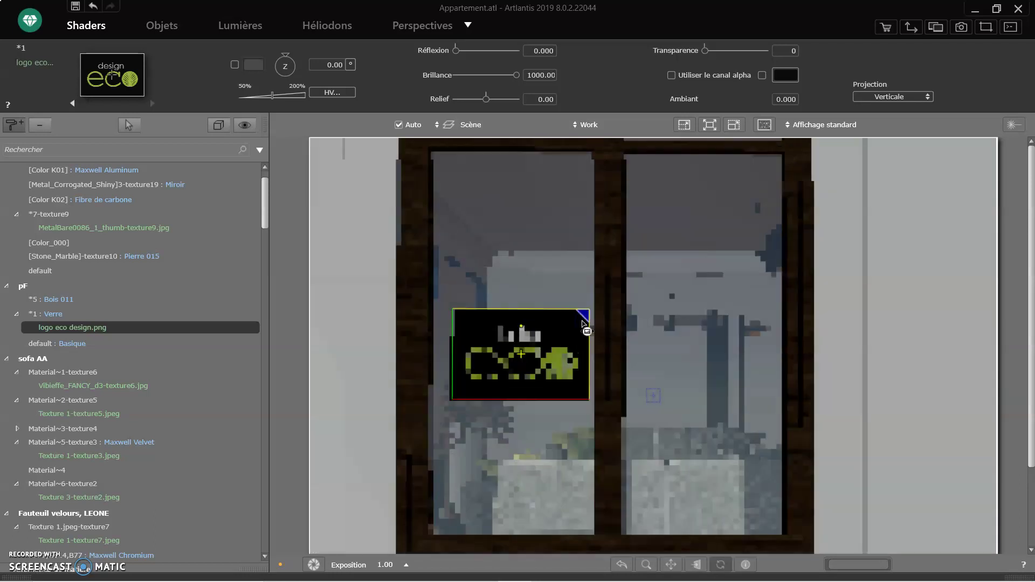
click(526, 444)
click(497, 363)
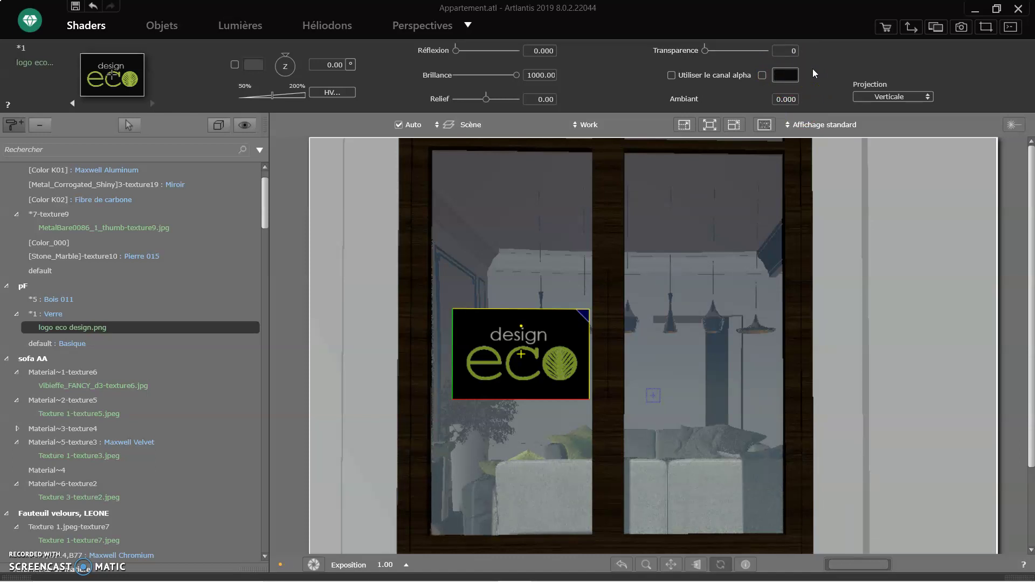
- Make the logo texture's black background transparent, and set its reflection to 0.008 and relief to 0.43
click(762, 76)
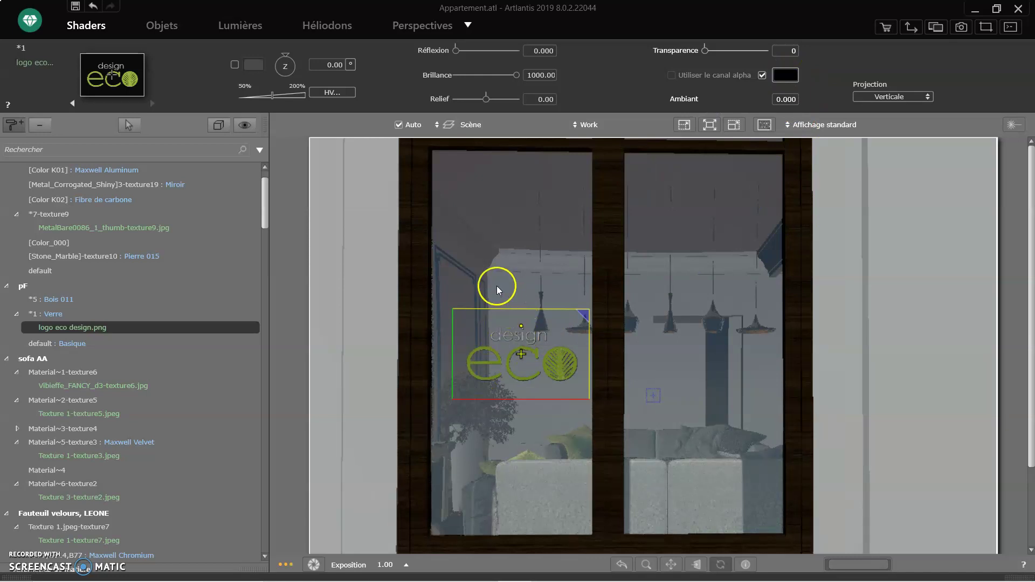
click(586, 392)
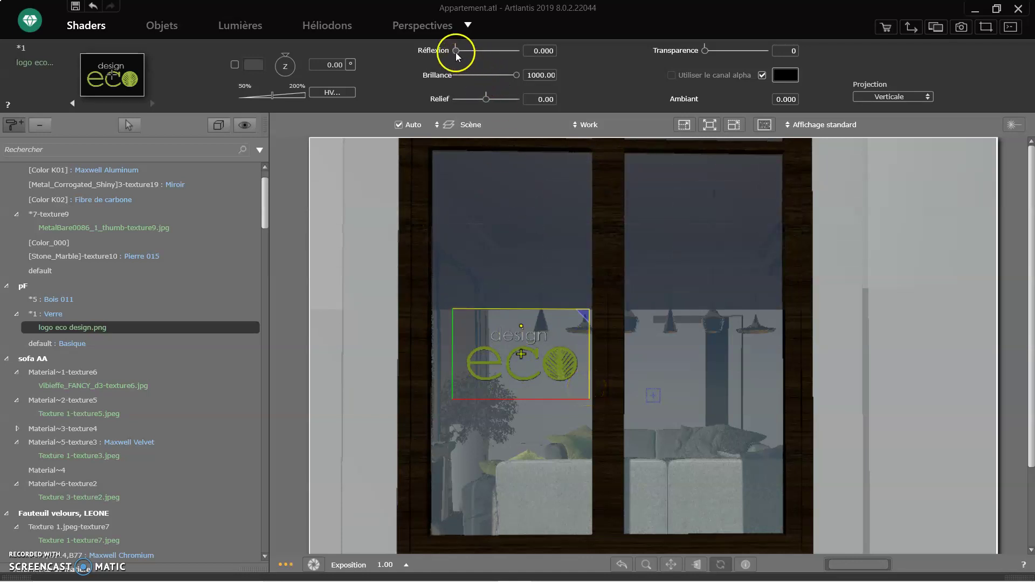
drag(461, 56, 468, 60)
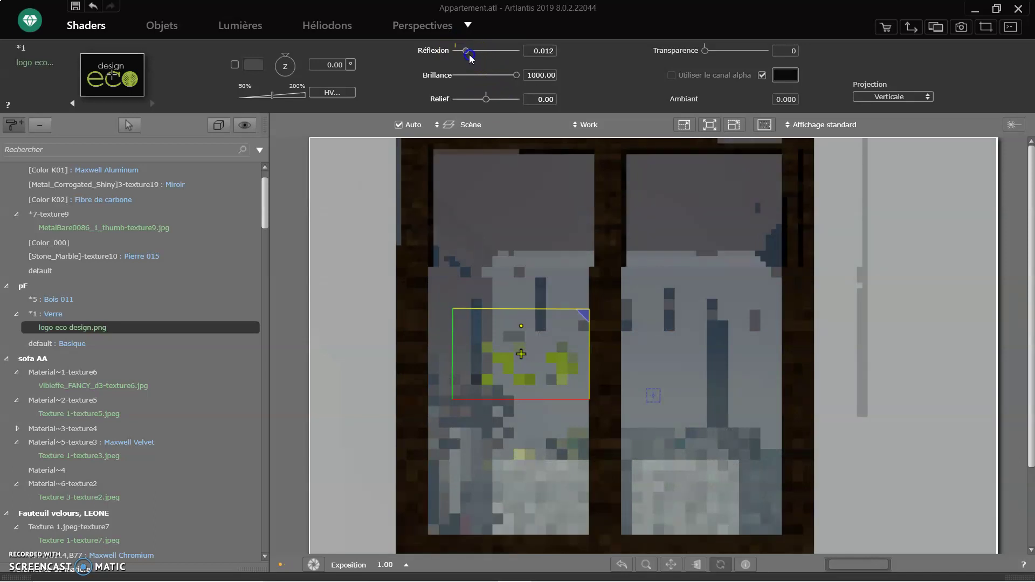
drag(485, 100, 491, 105)
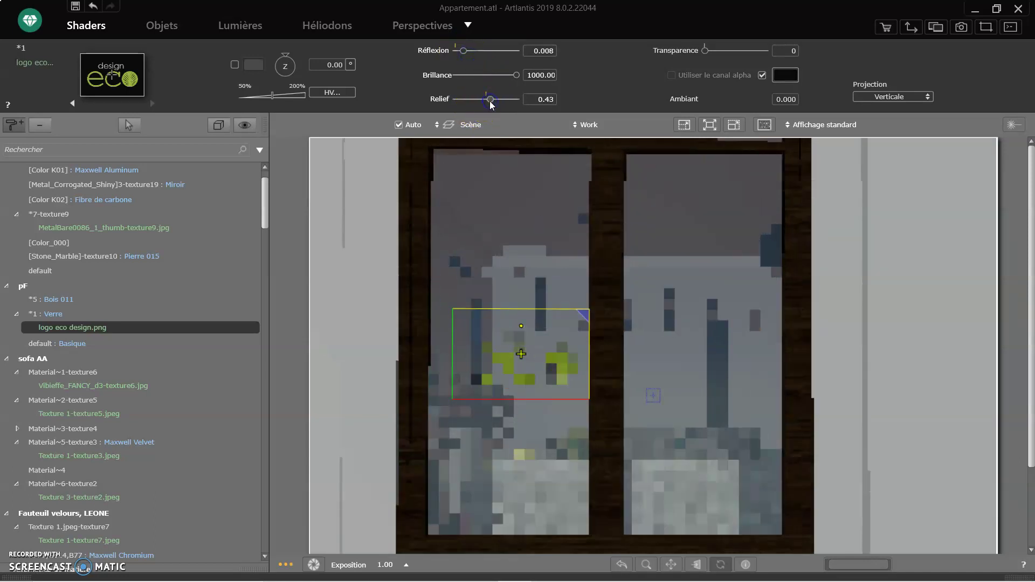
drag(503, 270, 529, 364)
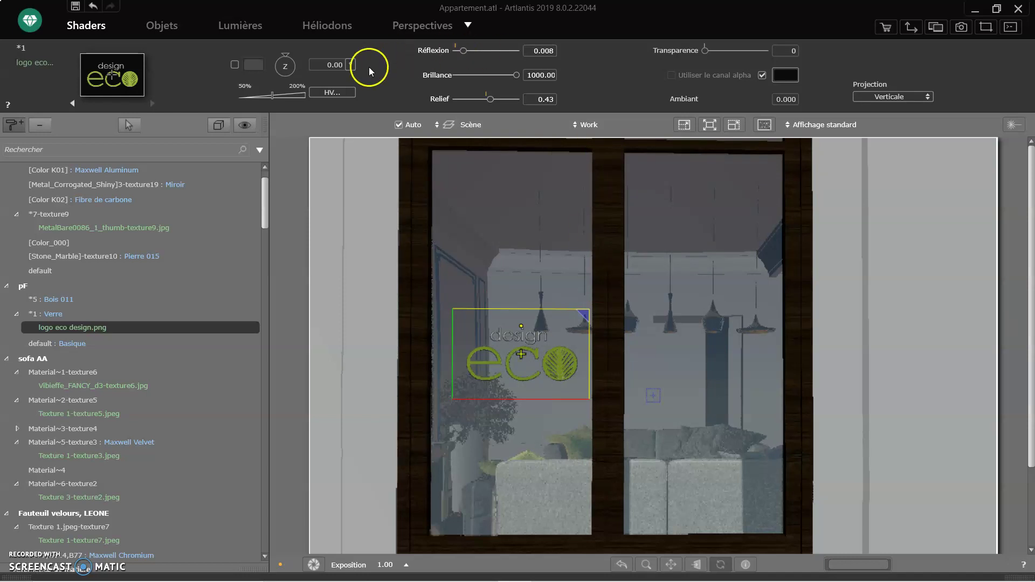
- Duplicate the logo eco design.png texture onto the same Verre glass shader
click(86, 313)
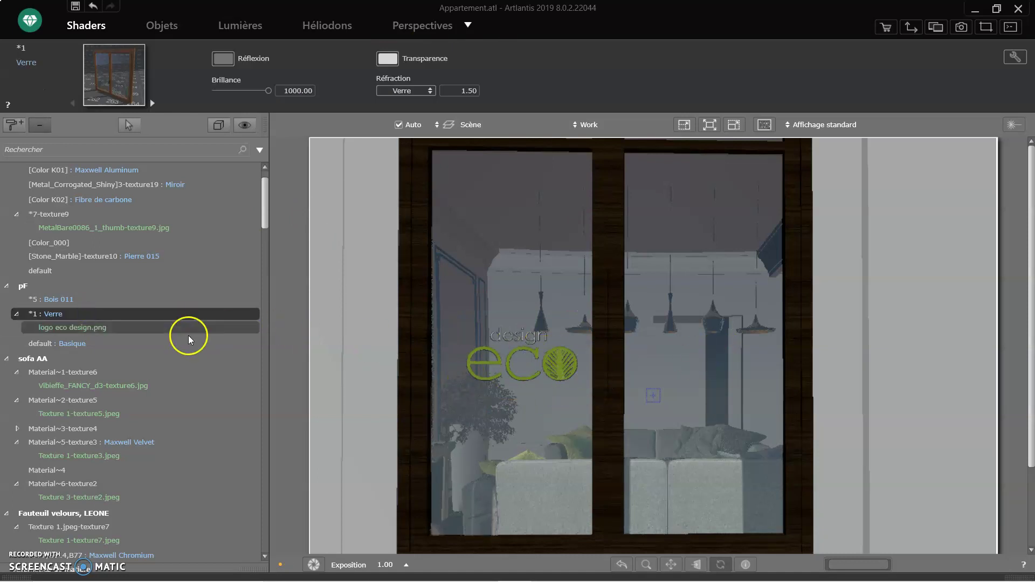
click(134, 329)
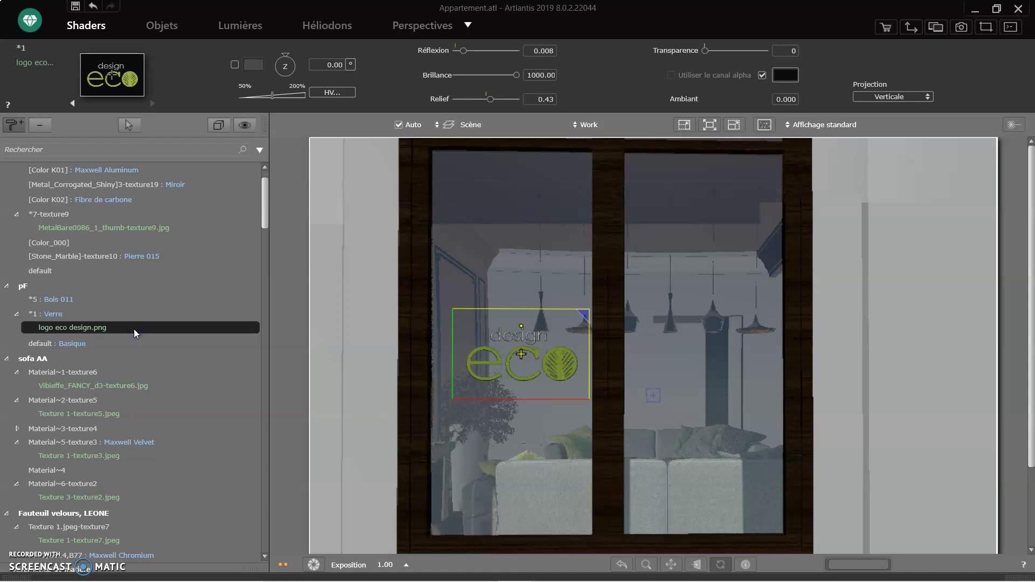
click(130, 338)
drag(130, 337, 66, 318)
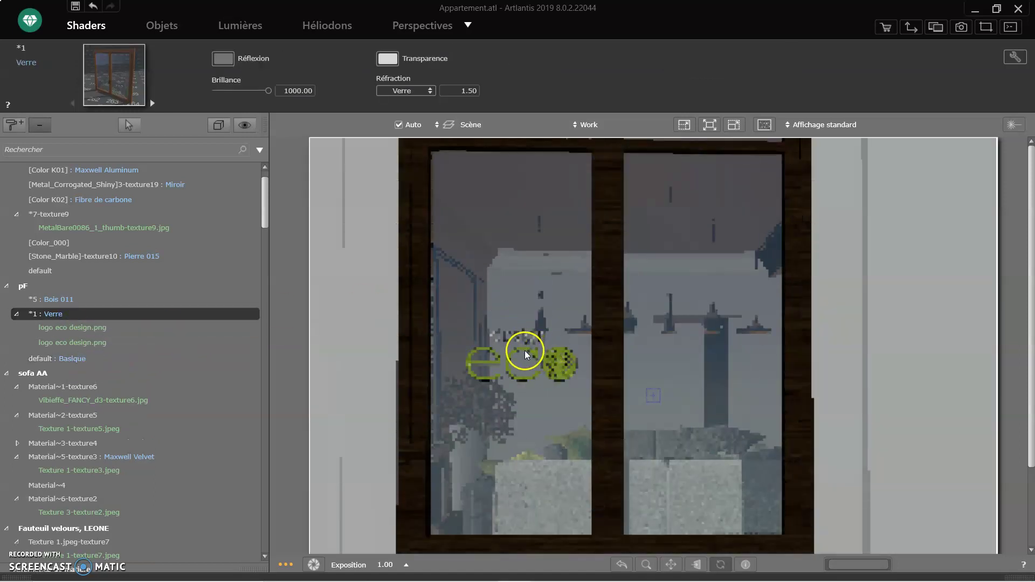
- Move the duplicated logo eco design.png texture onto the right glass pane, level with the left pane's logo
click(85, 328)
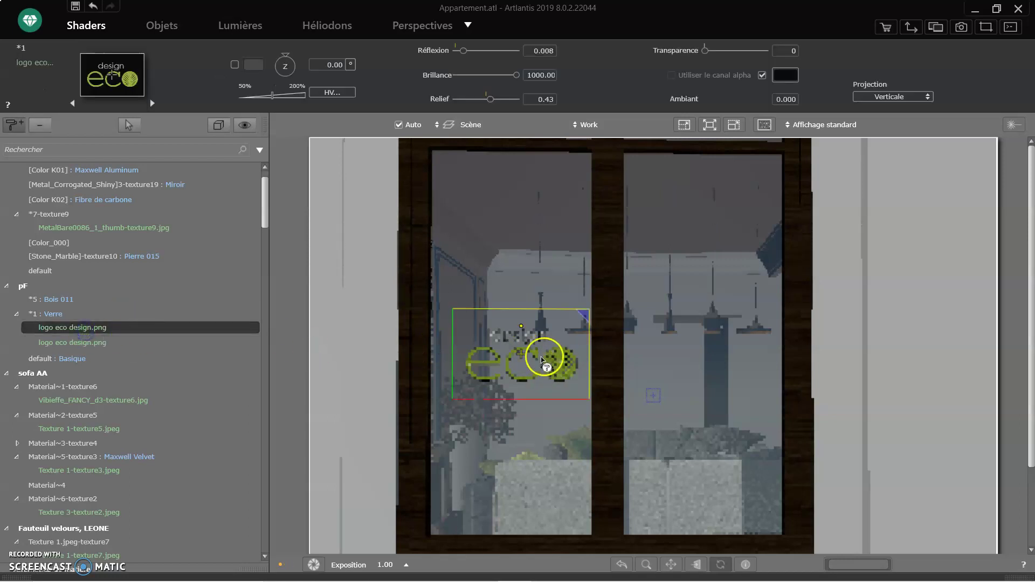
drag(526, 358, 697, 360)
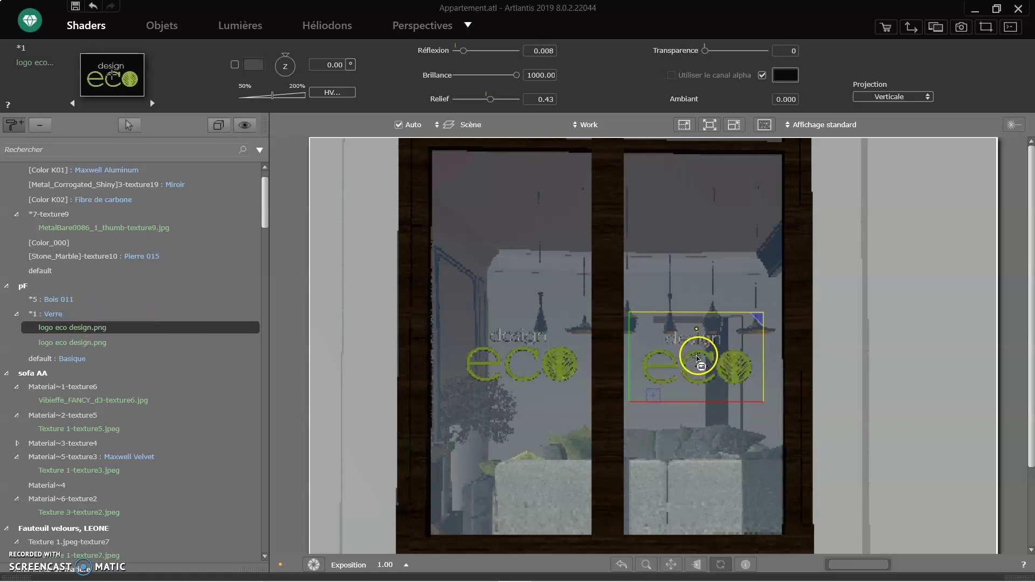
drag(697, 356, 702, 356)
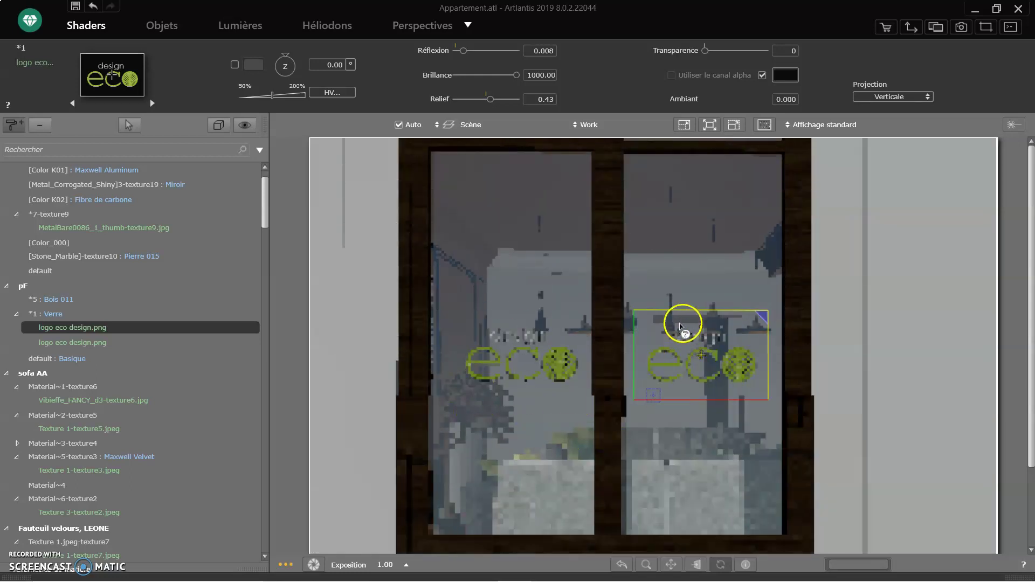
click(75, 317)
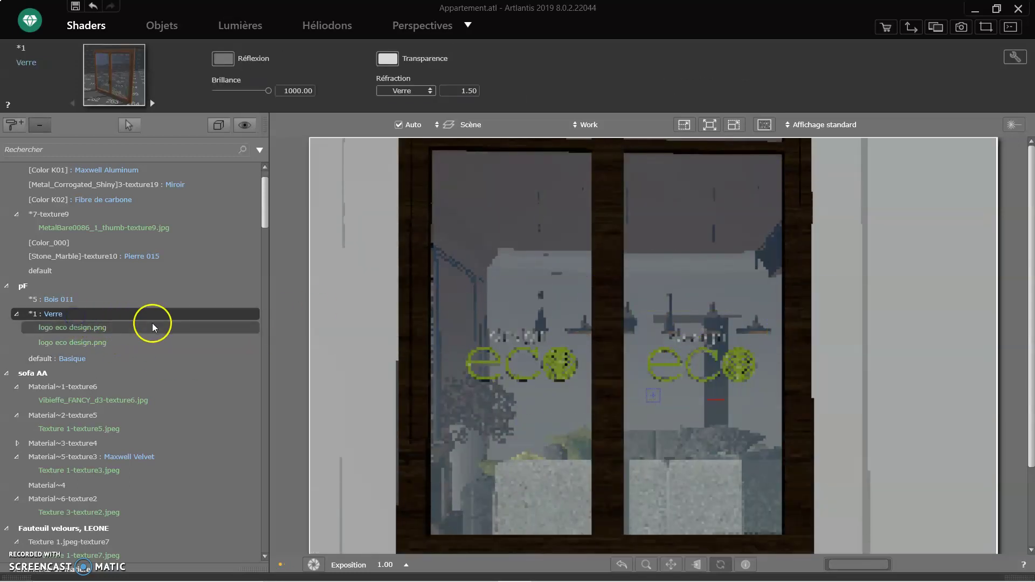
- Duplicate the right pane's logo texture and place the copy directly under the Verre glass shader
click(114, 328)
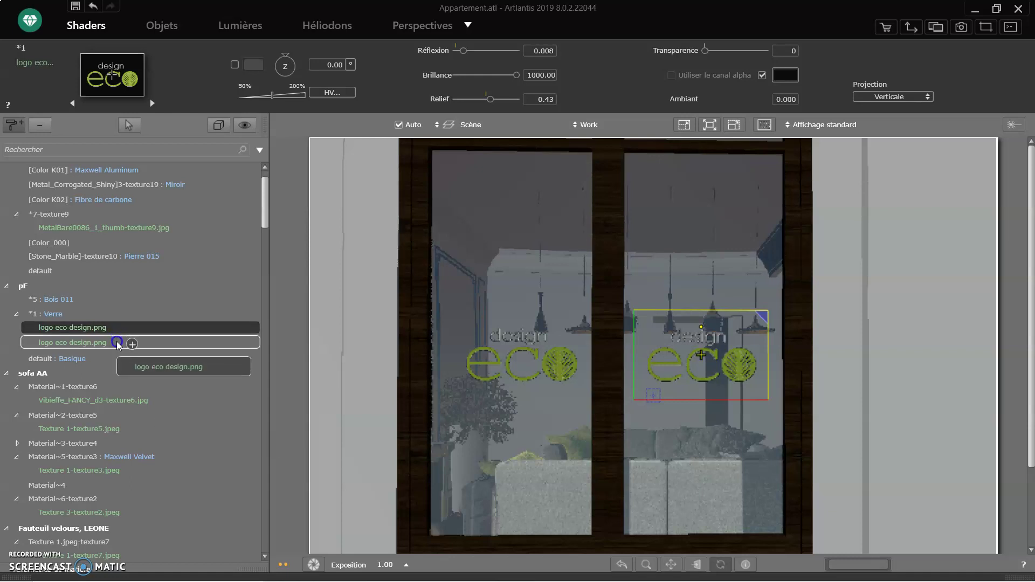
drag(118, 343, 116, 343)
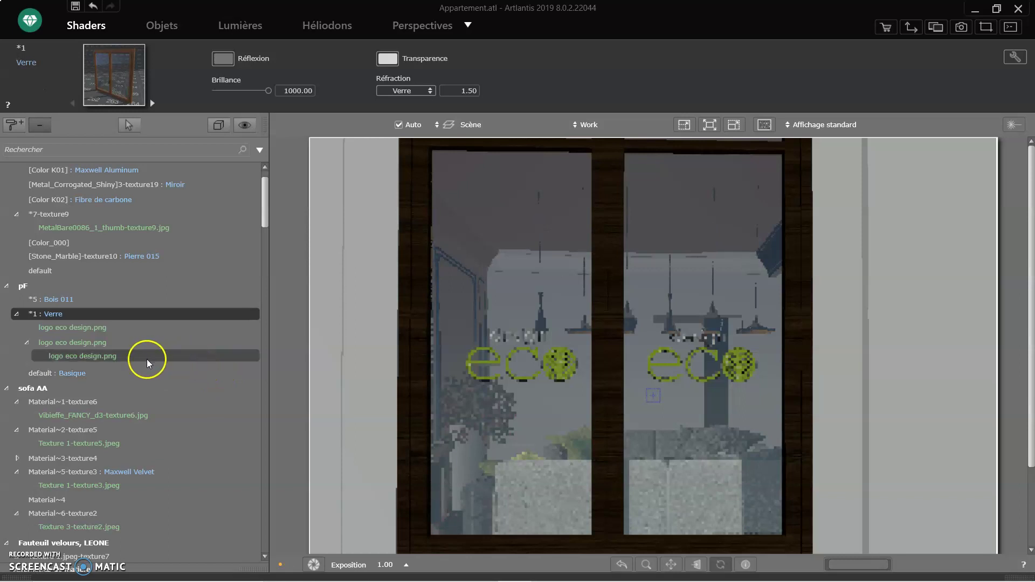
drag(145, 358, 64, 315)
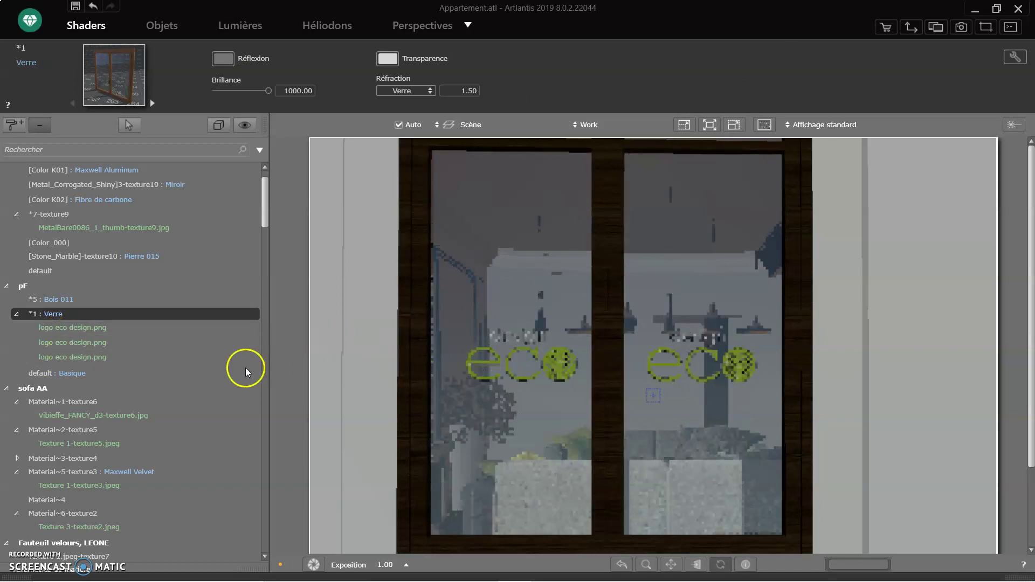
- Select the new logo copy, move it straight up to the upper part of the right pane, and reselect the Verre shader
click(124, 331)
click(124, 343)
click(123, 357)
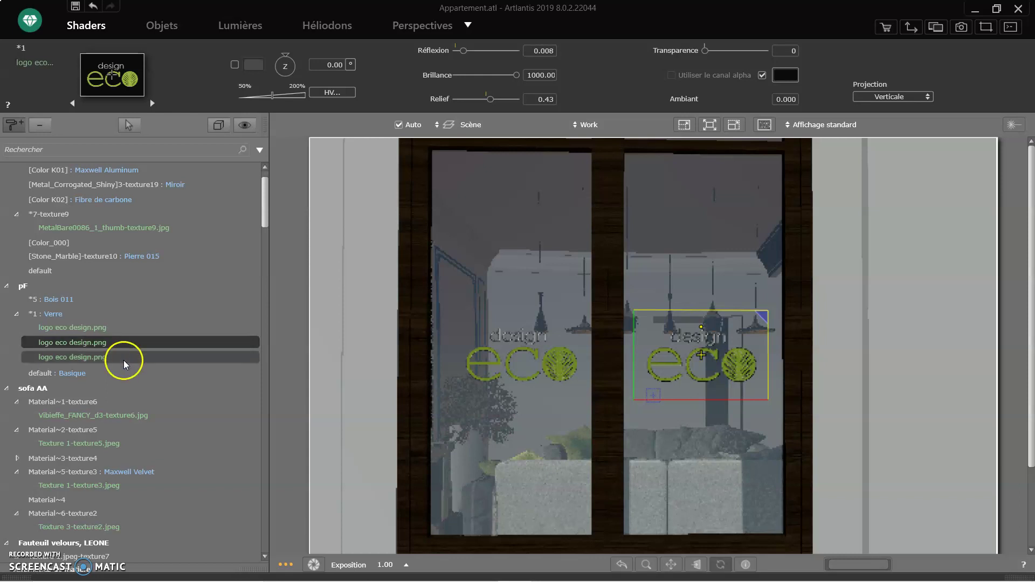
click(120, 342)
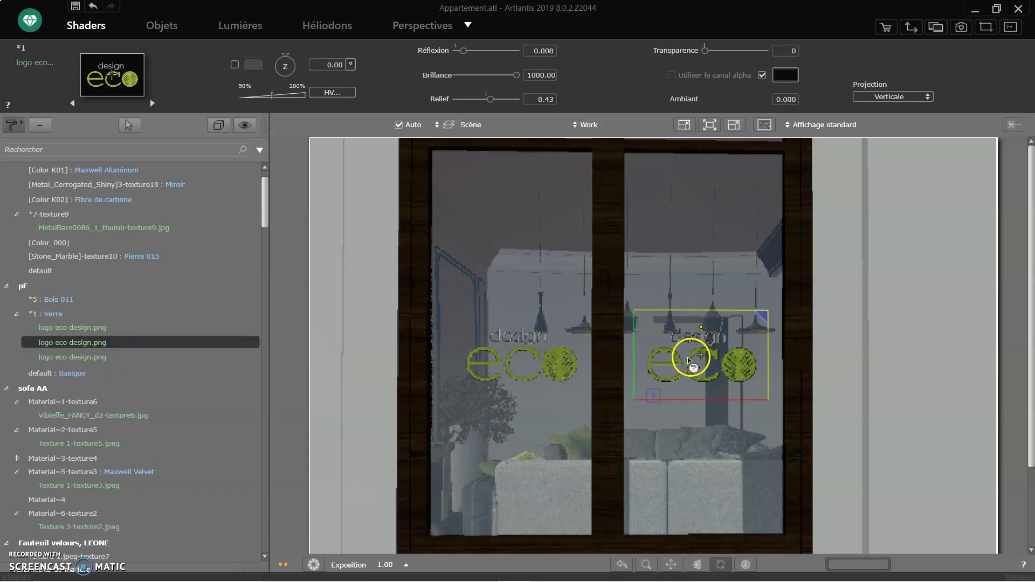
drag(703, 356, 703, 218)
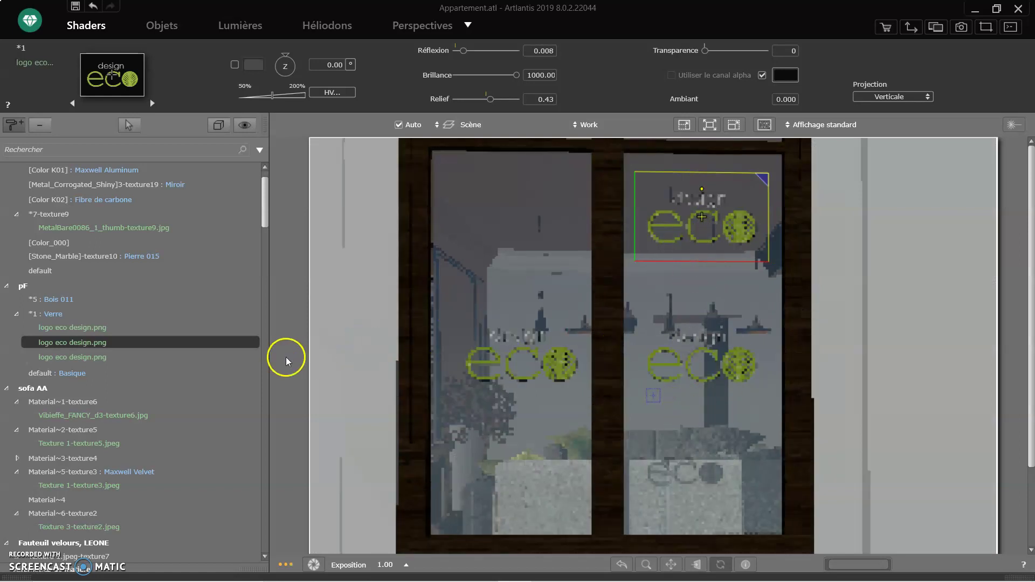
click(72, 315)
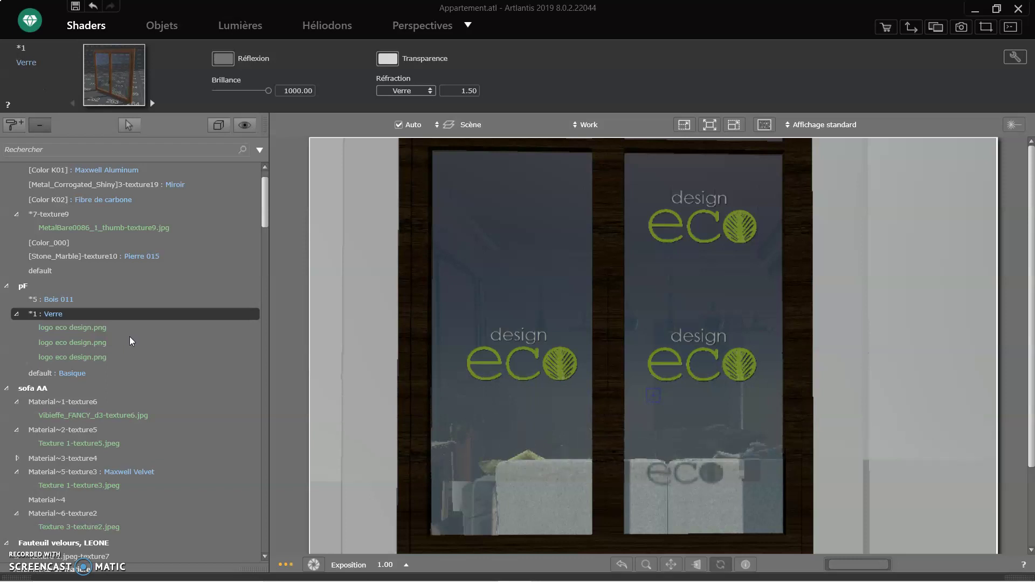
drag(130, 335, 569, 361)
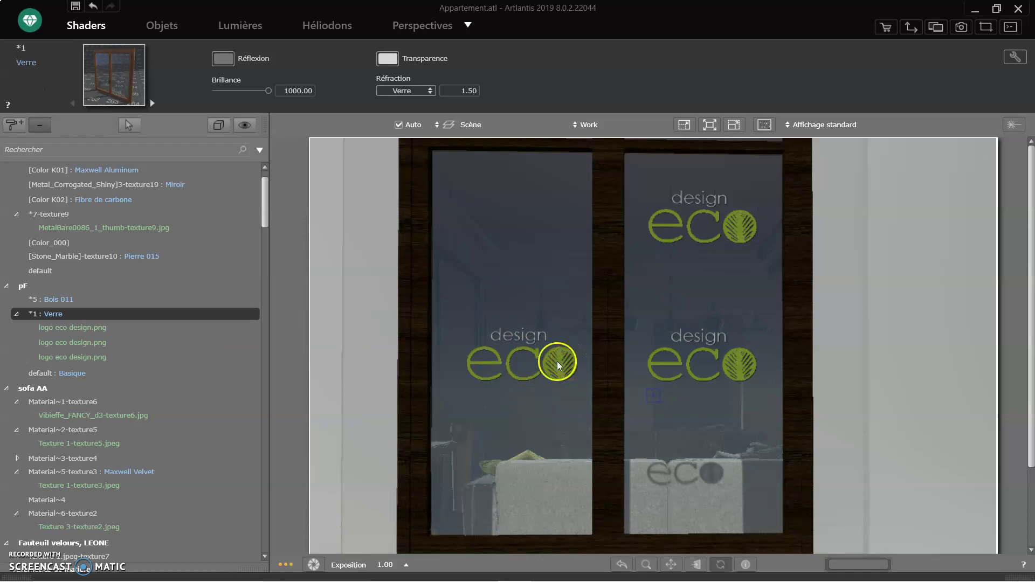
click(133, 332)
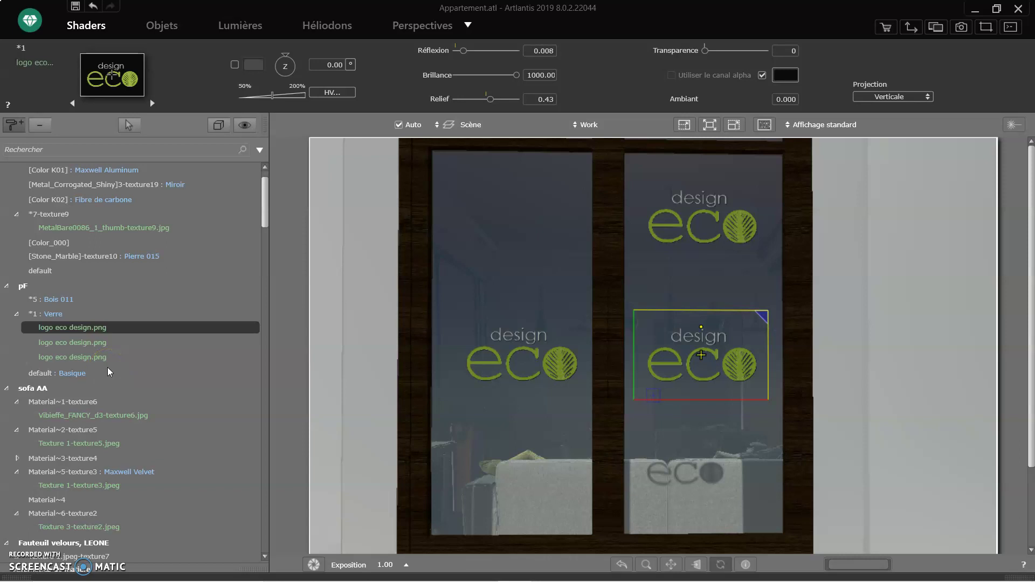
click(87, 314)
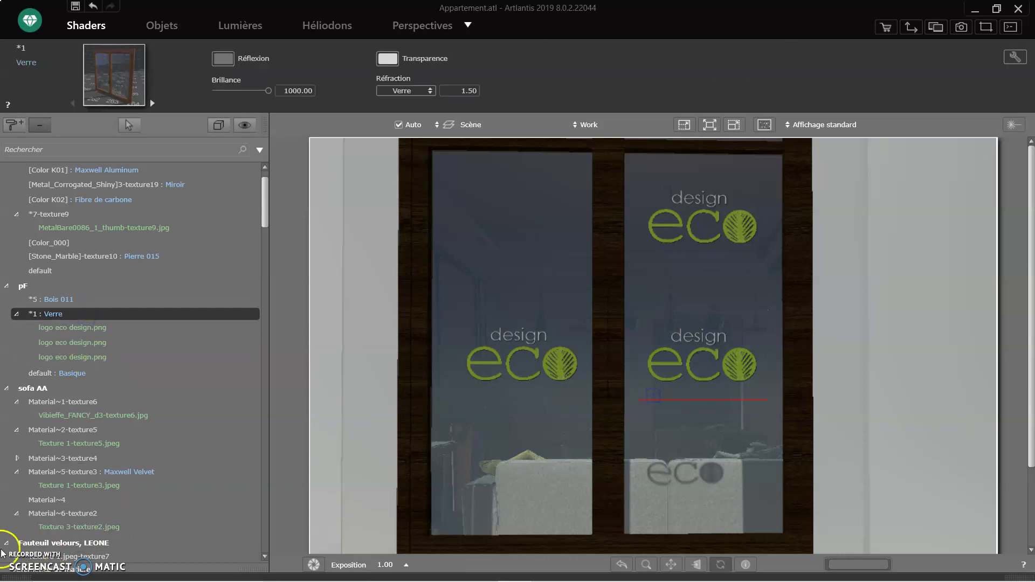